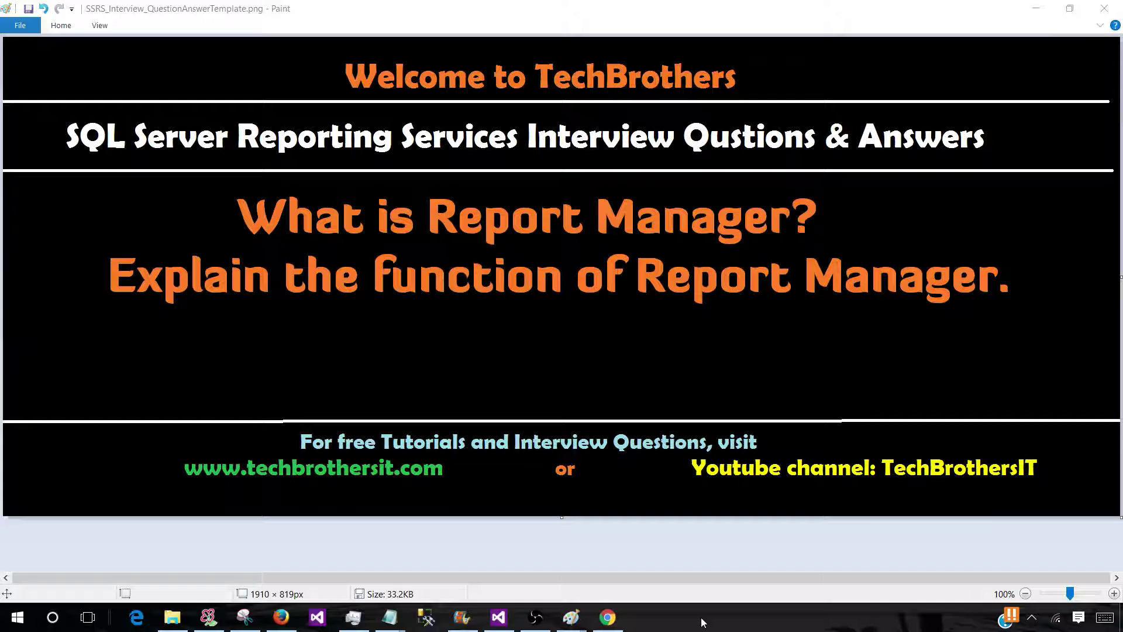
# Step: Search Windows for 'report server confi' and launch SQL Server 2016 CTP2.3 Reporting Services Configuration Manager
pyautogui.rightClick(20, 623)
pyautogui.click(64, 553)
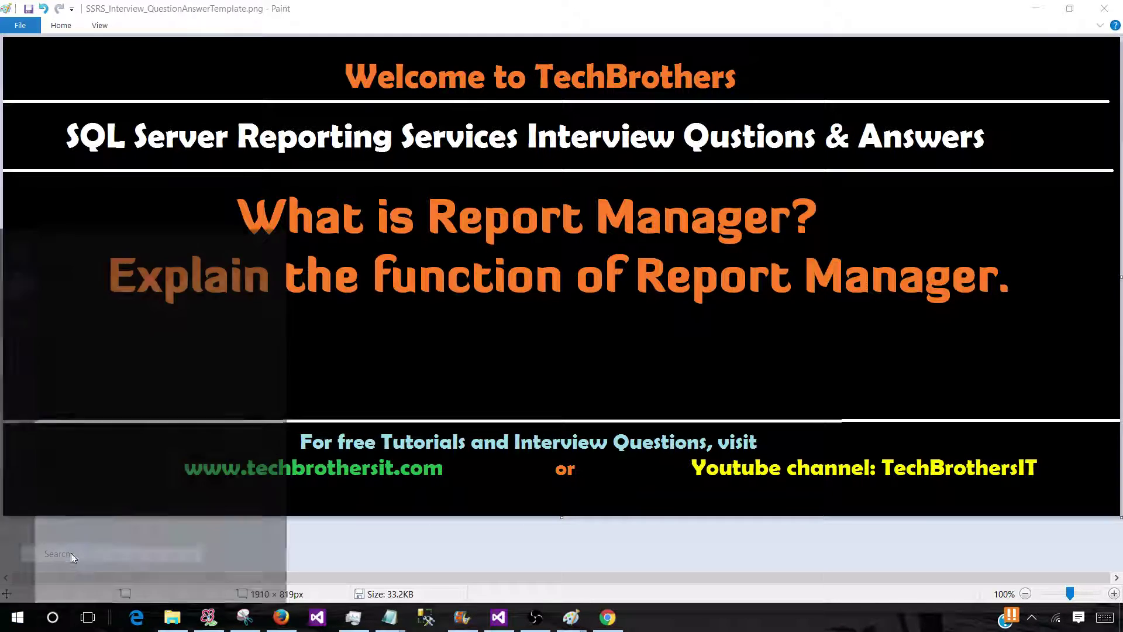
pyautogui.write('rep')
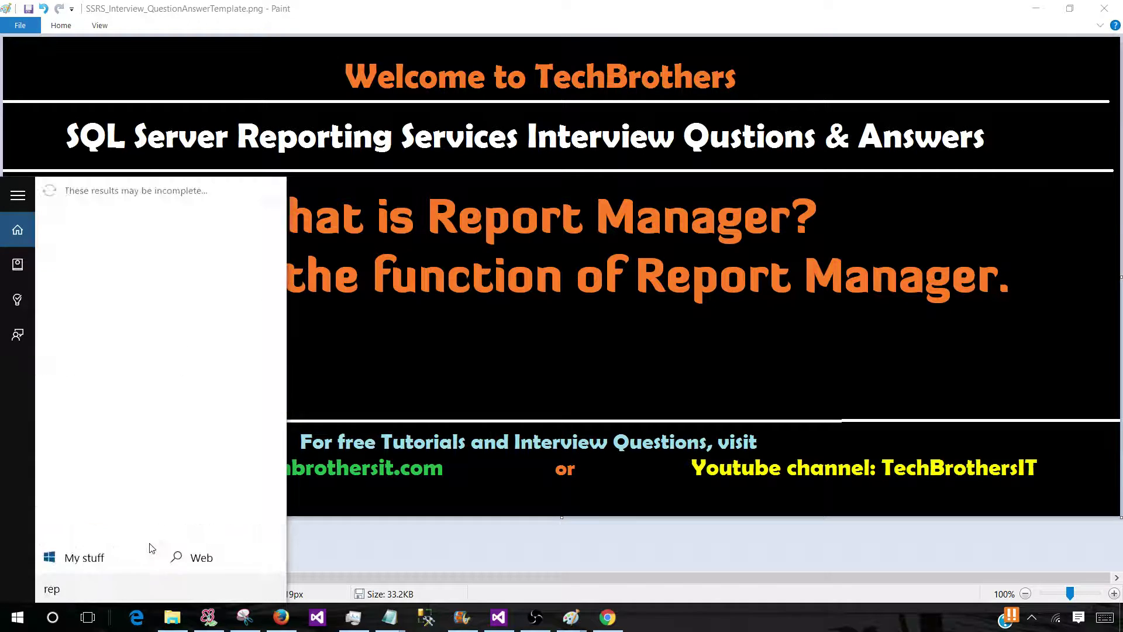
pyautogui.write('ort se')
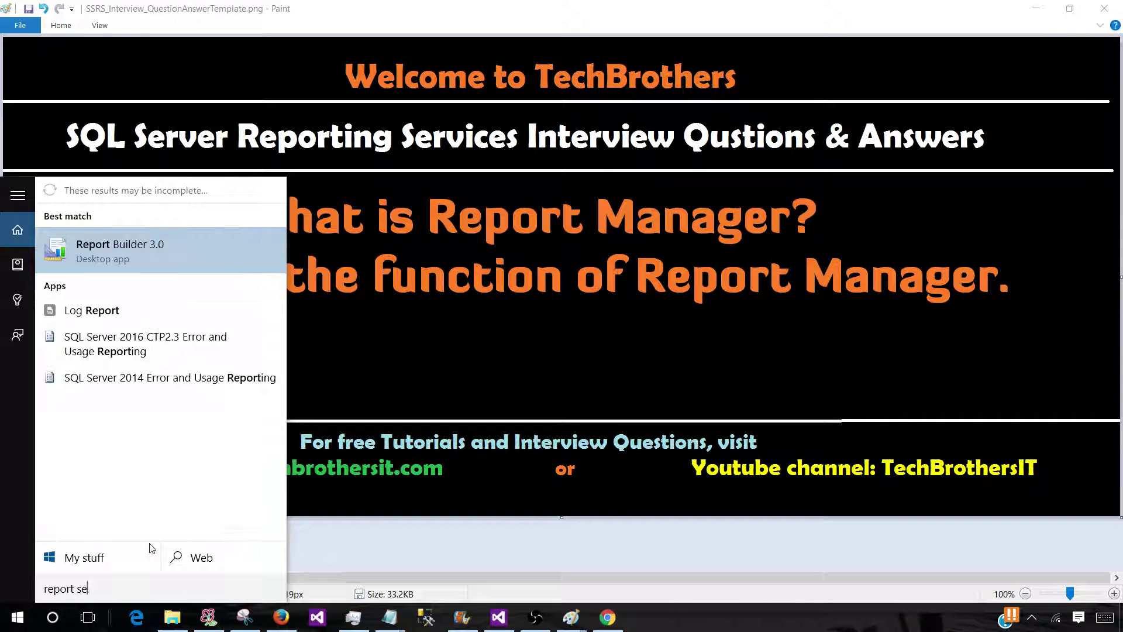
pyautogui.write('rver confi')
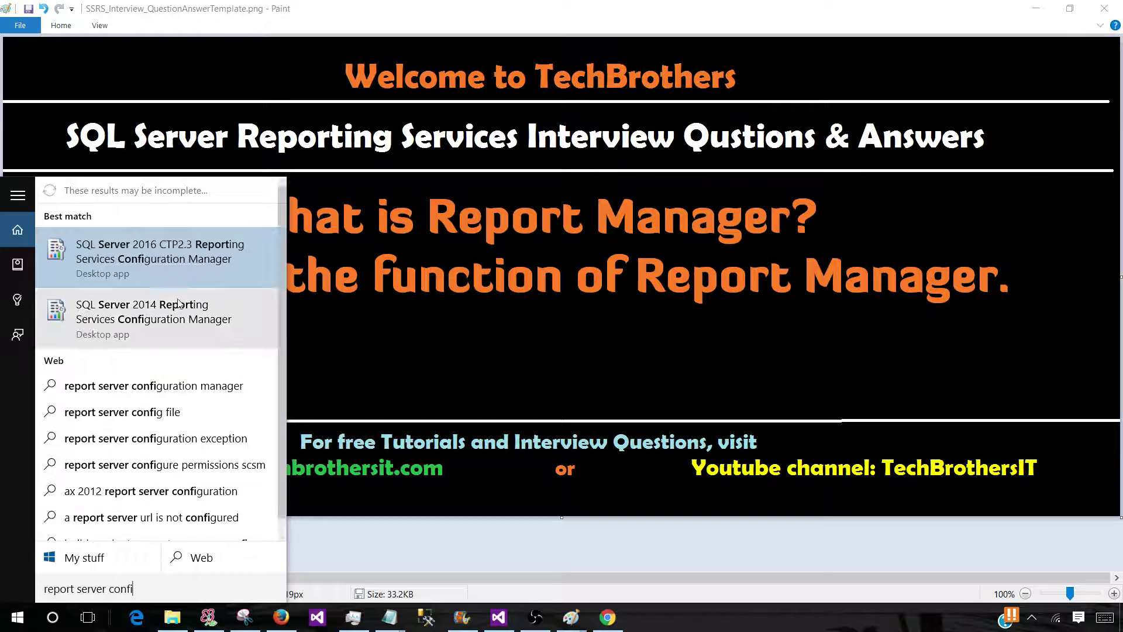
pyautogui.click(173, 263)
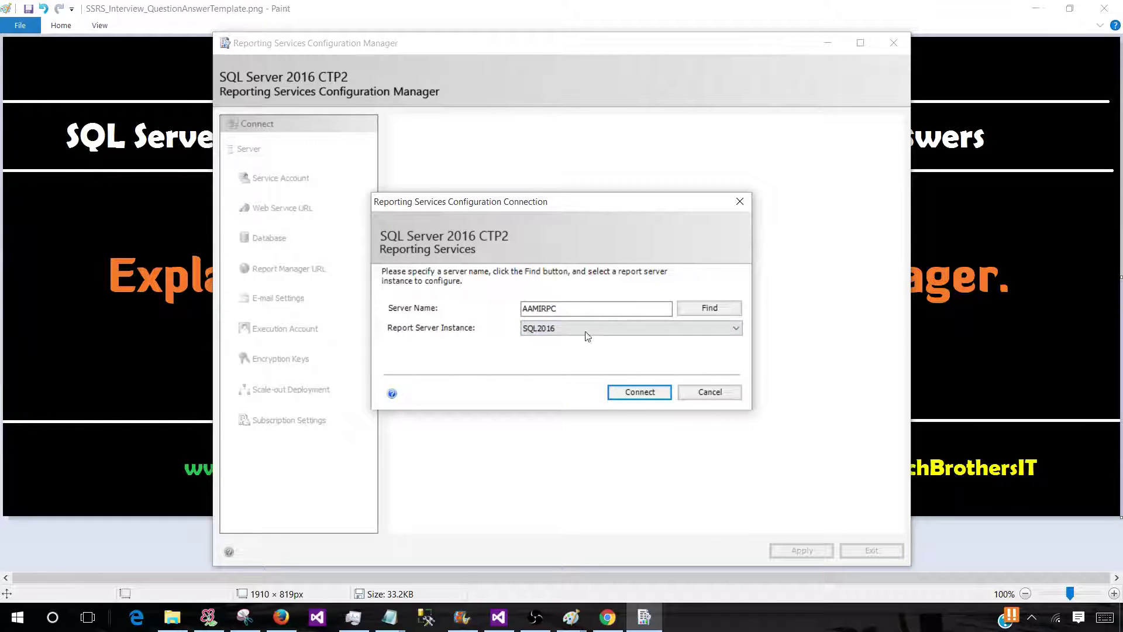
# Step: Connect to the SQL2016 instance and follow the Report Manager URL link to the browser
pyautogui.click(640, 392)
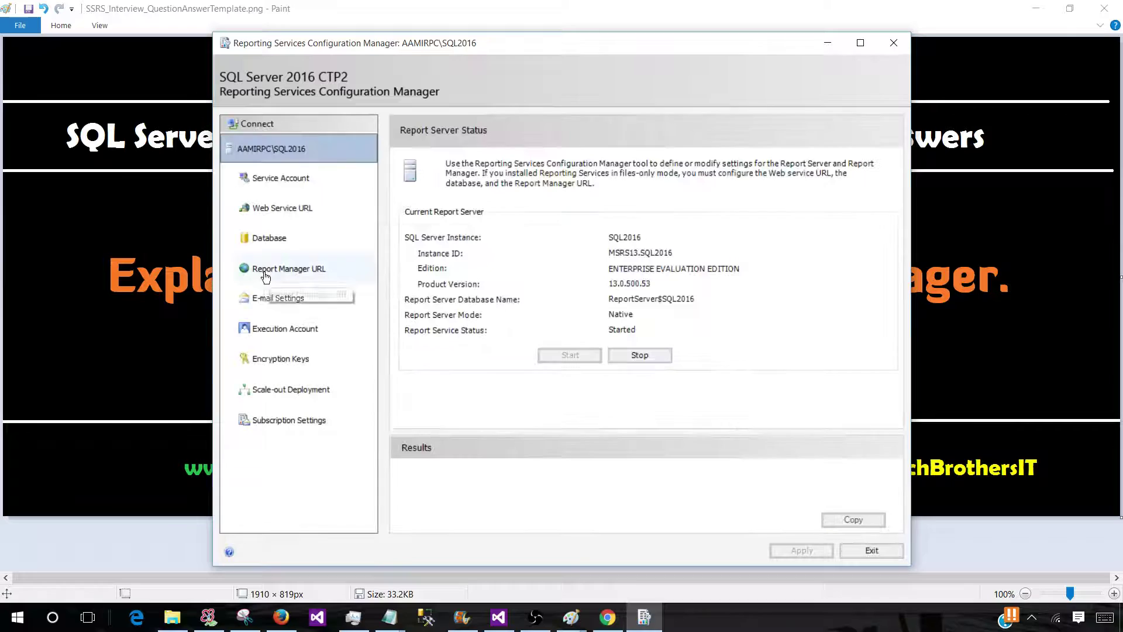
pyautogui.click(285, 268)
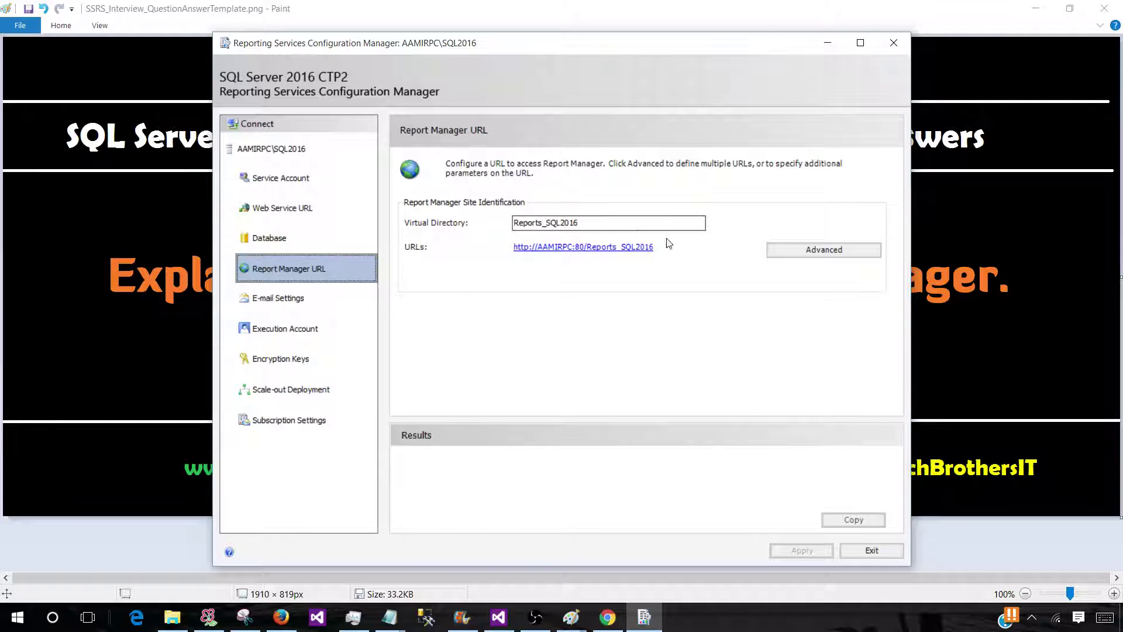
pyautogui.click(524, 250)
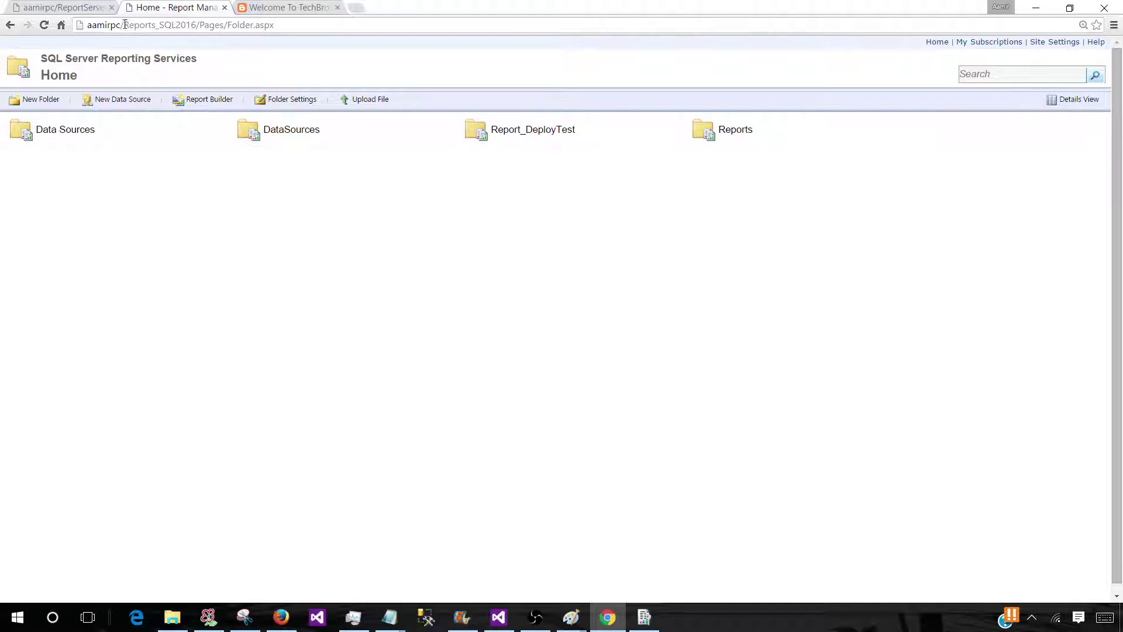
# Step: Review the Web Service URL settings, exit Configuration Manager, and return to the Report Manager page
pyautogui.click(188, 25)
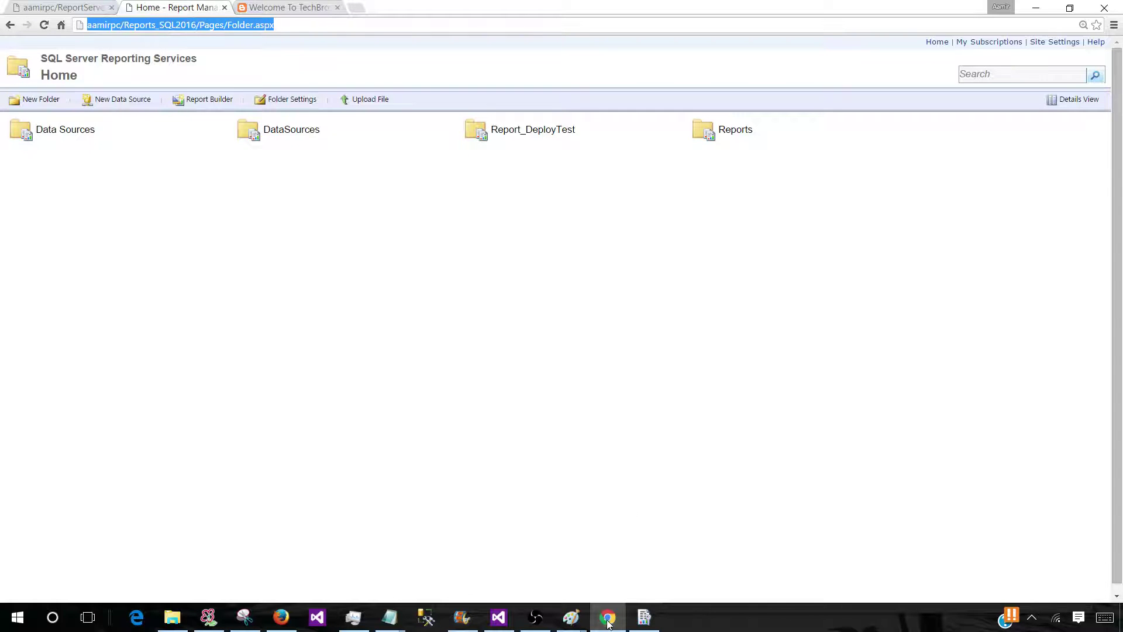
pyautogui.click(644, 617)
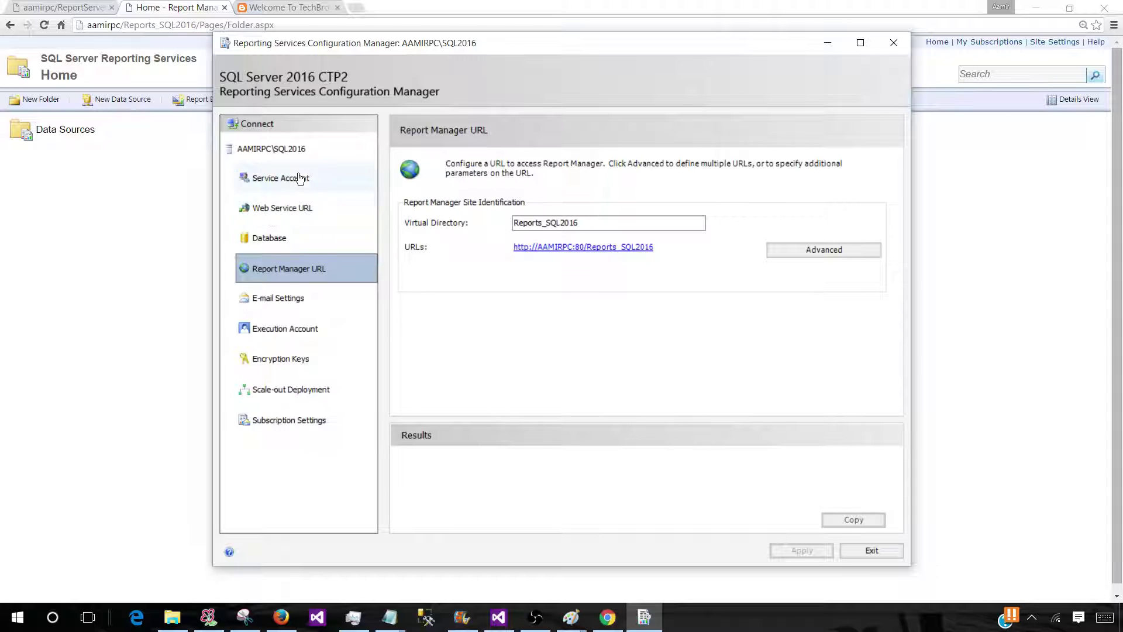
pyautogui.click(293, 215)
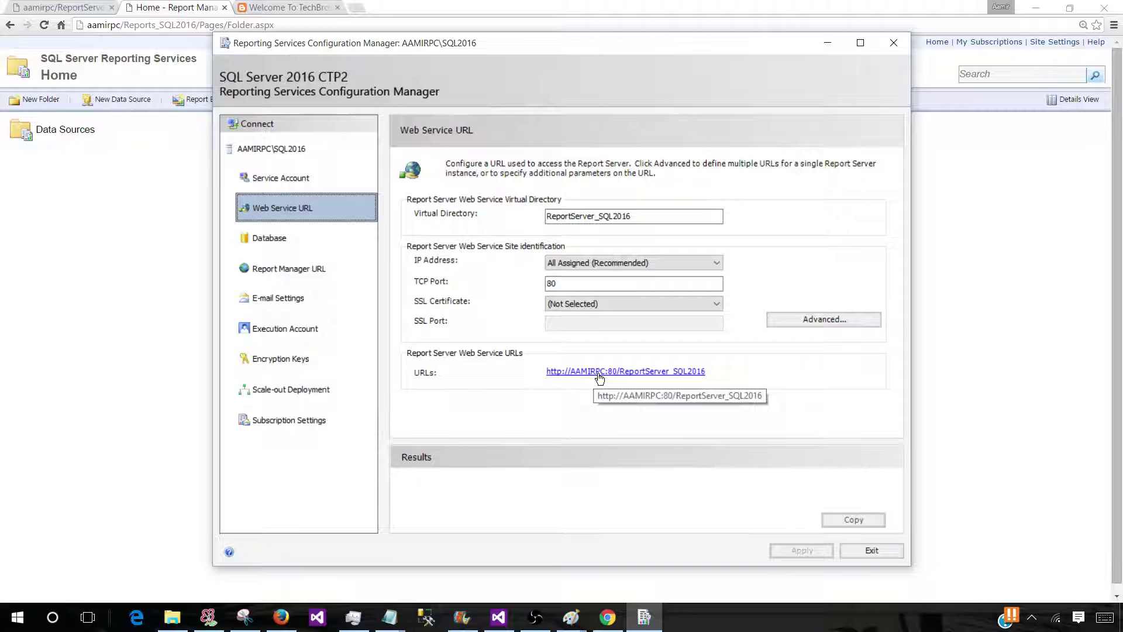
pyautogui.click(858, 553)
pyautogui.click(607, 617)
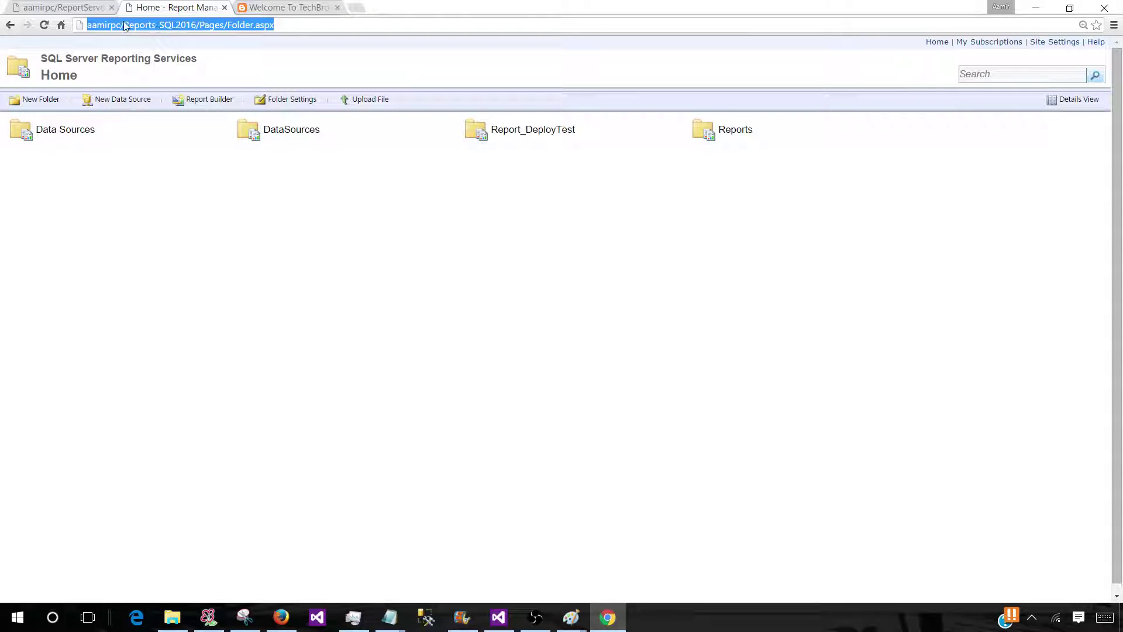
pyautogui.click(191, 200)
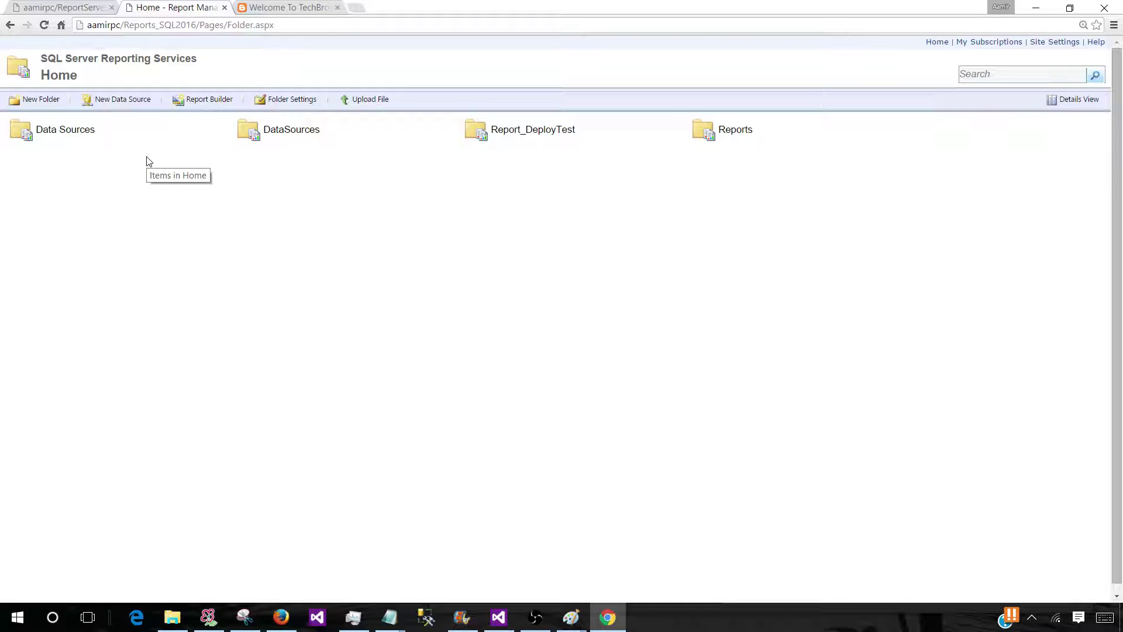
pyautogui.click(276, 105)
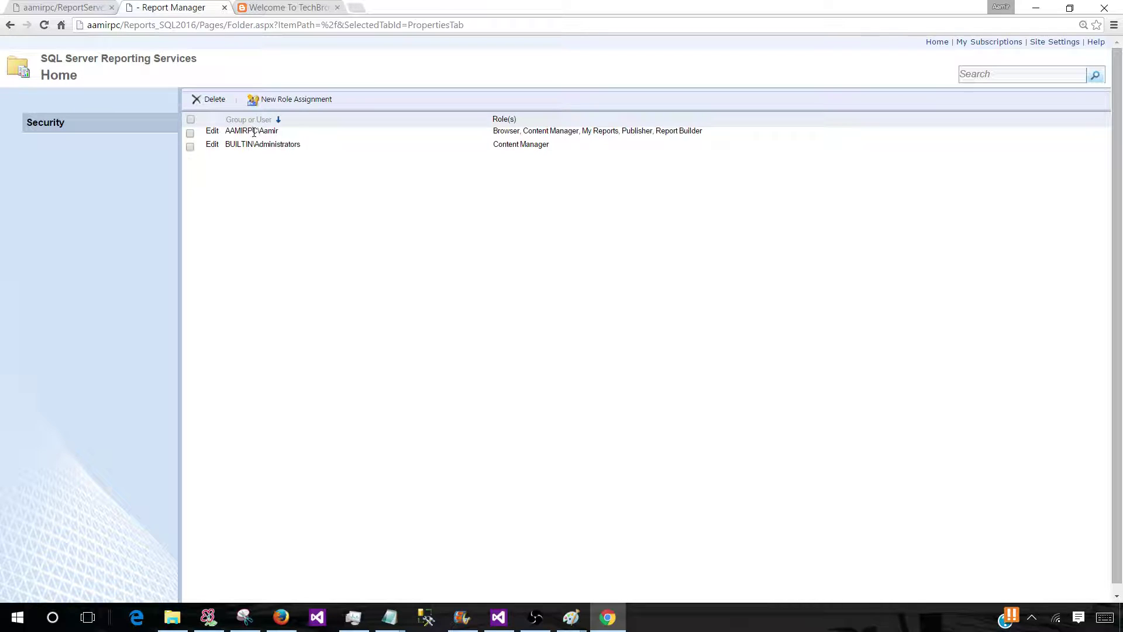
pyautogui.moveTo(262, 133); pyautogui.dragTo(281, 132)
pyautogui.moveTo(715, 134); pyautogui.dragTo(481, 129)
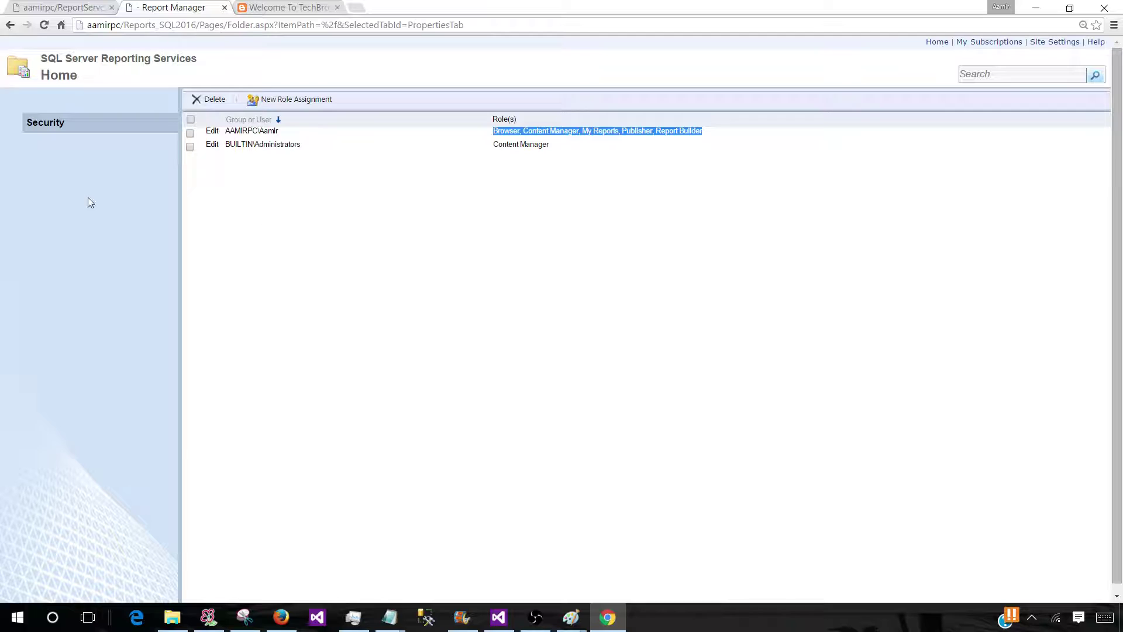
pyautogui.click(10, 24)
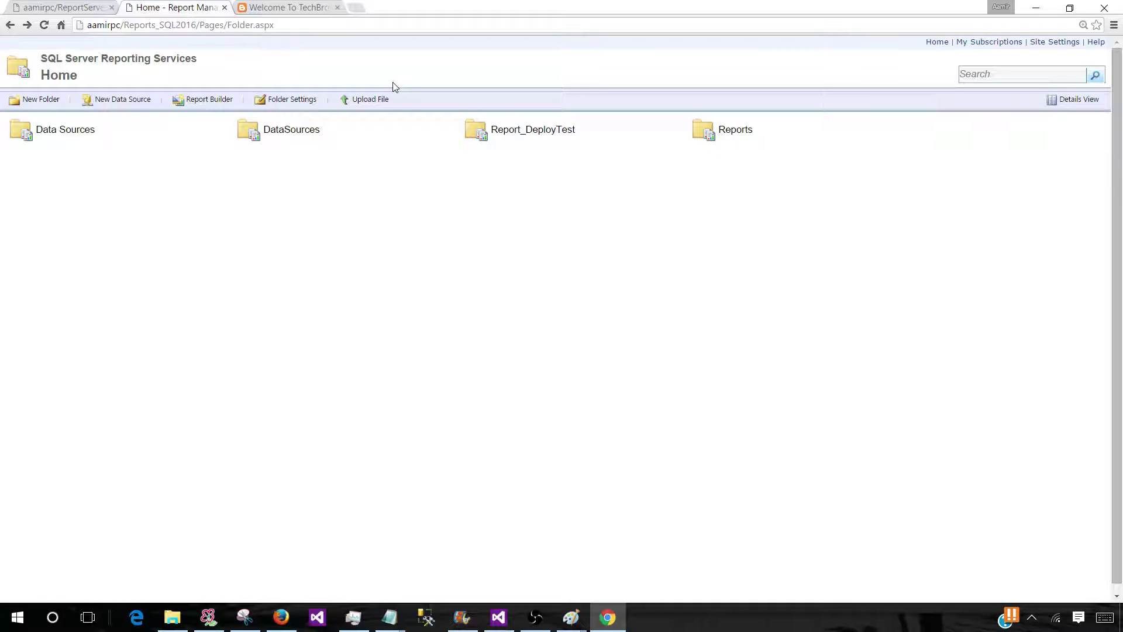
# Step: Back out of the Home upload page and open the Reports folder's security settings
pyautogui.click(360, 108)
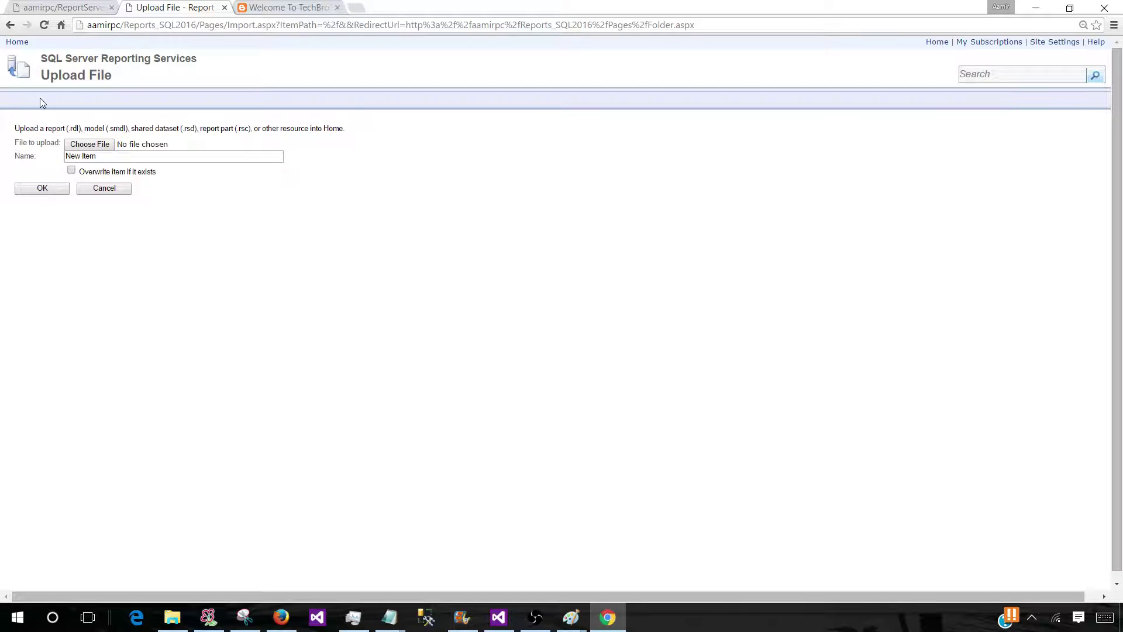
pyautogui.click(9, 26)
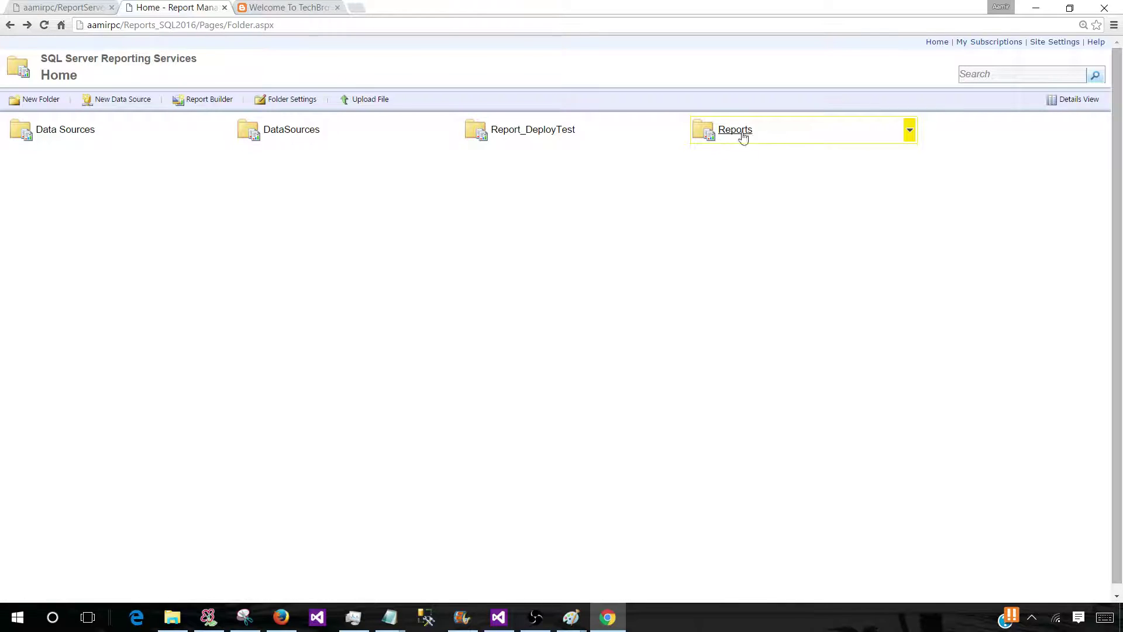
pyautogui.click(910, 130)
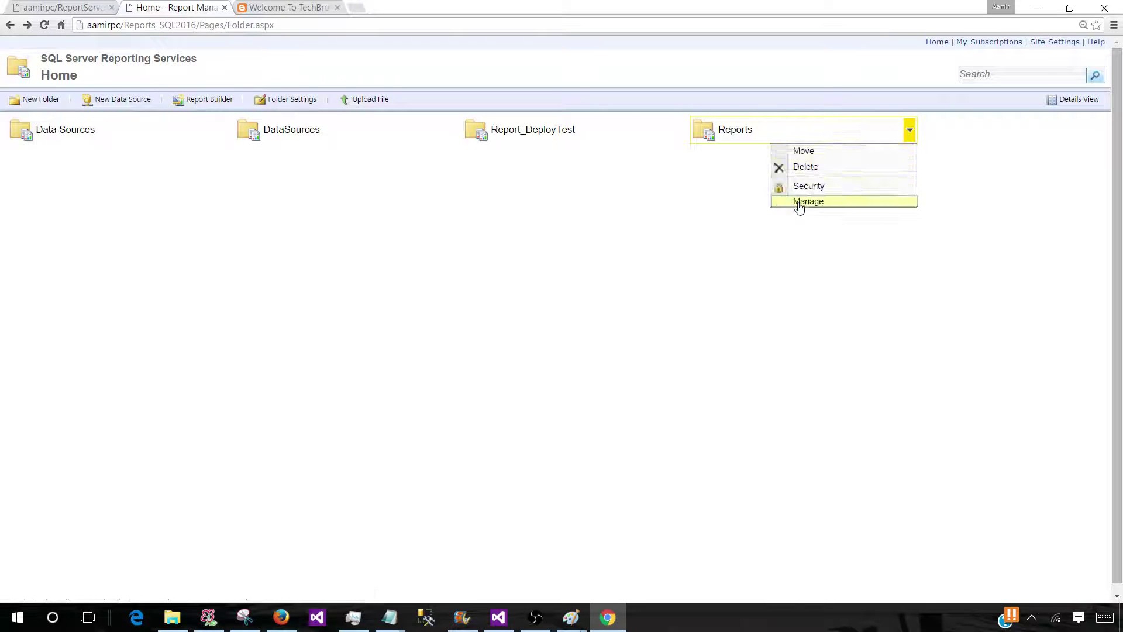
pyautogui.click(812, 188)
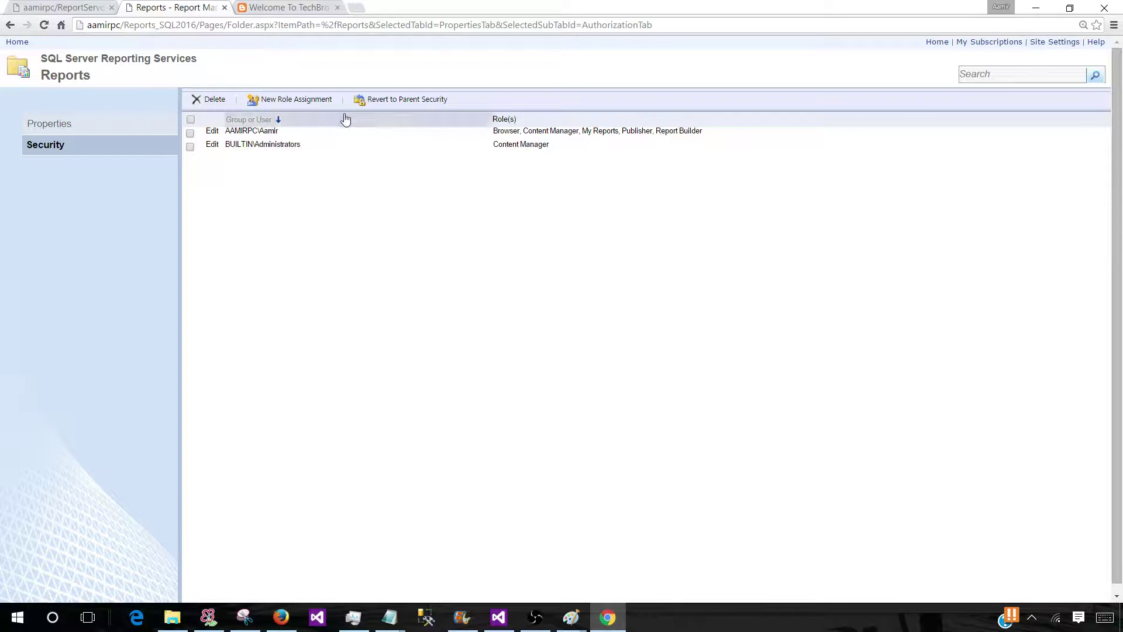
# Step: Draft a Browser role assignment for the local user, then discard it and return Home
pyautogui.click(299, 99)
pyautogui.click(110, 148)
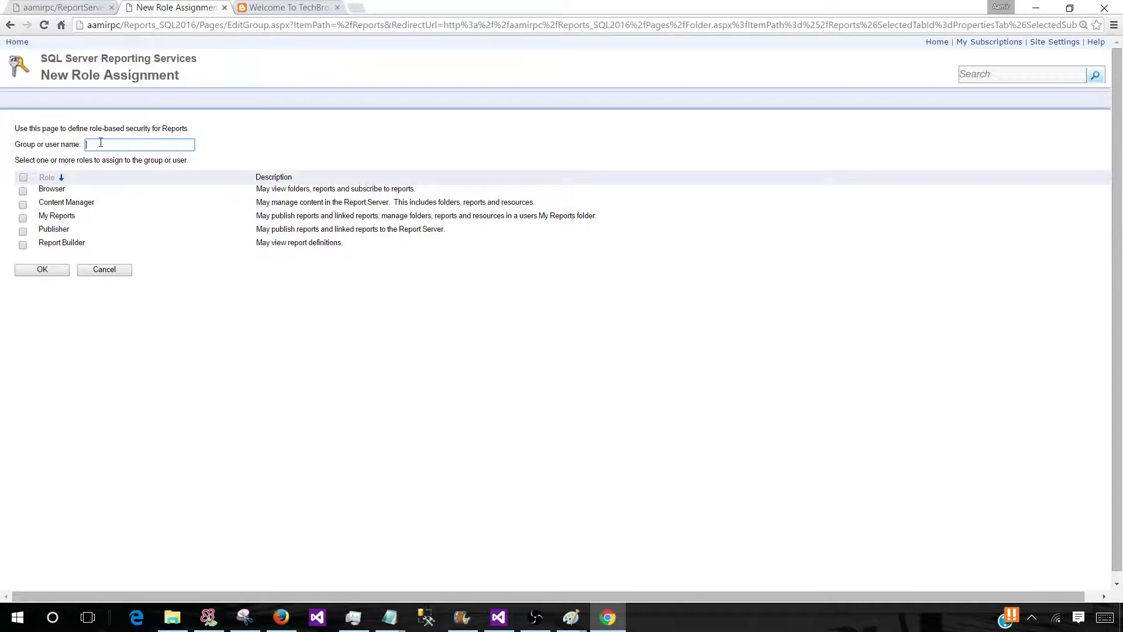
pyautogui.click(110, 145)
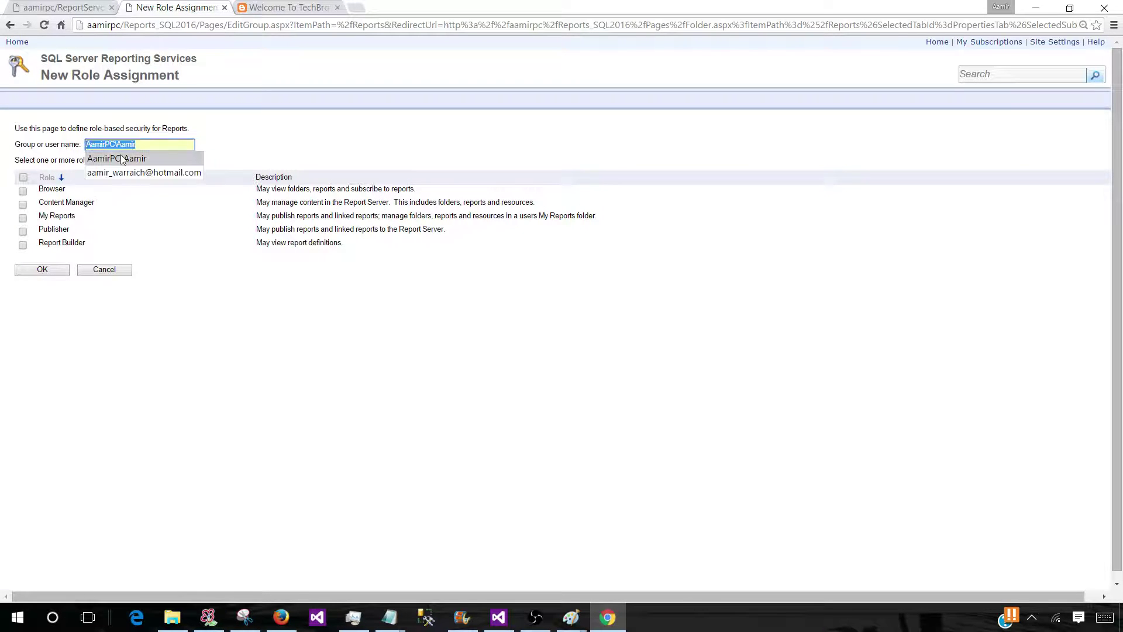
pyautogui.click(126, 160)
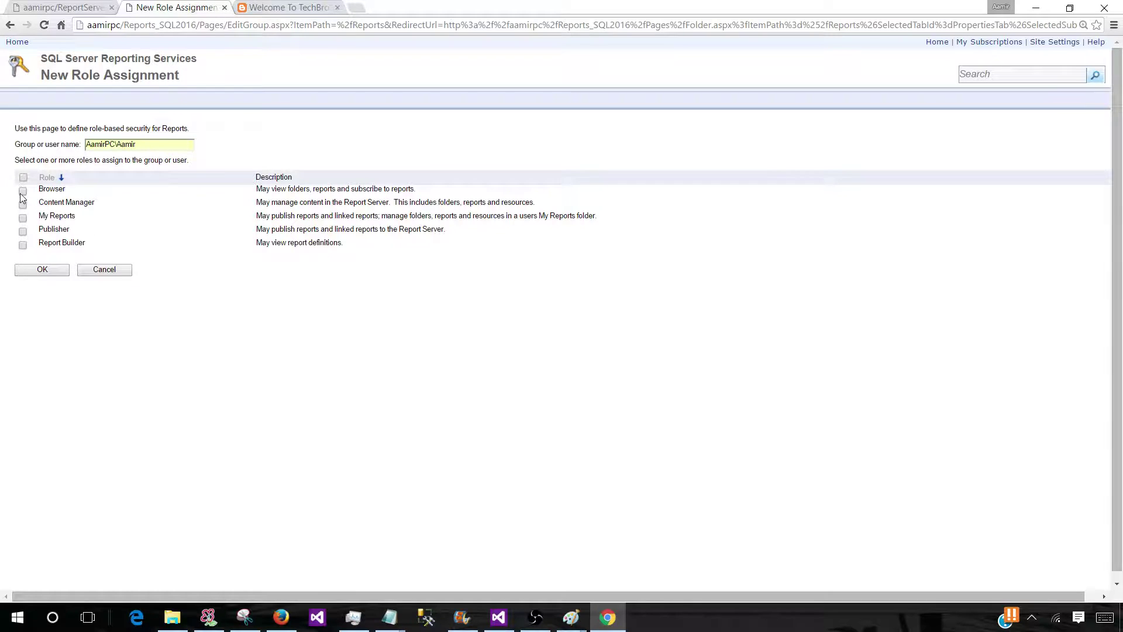
pyautogui.click(23, 191)
pyautogui.click(11, 25)
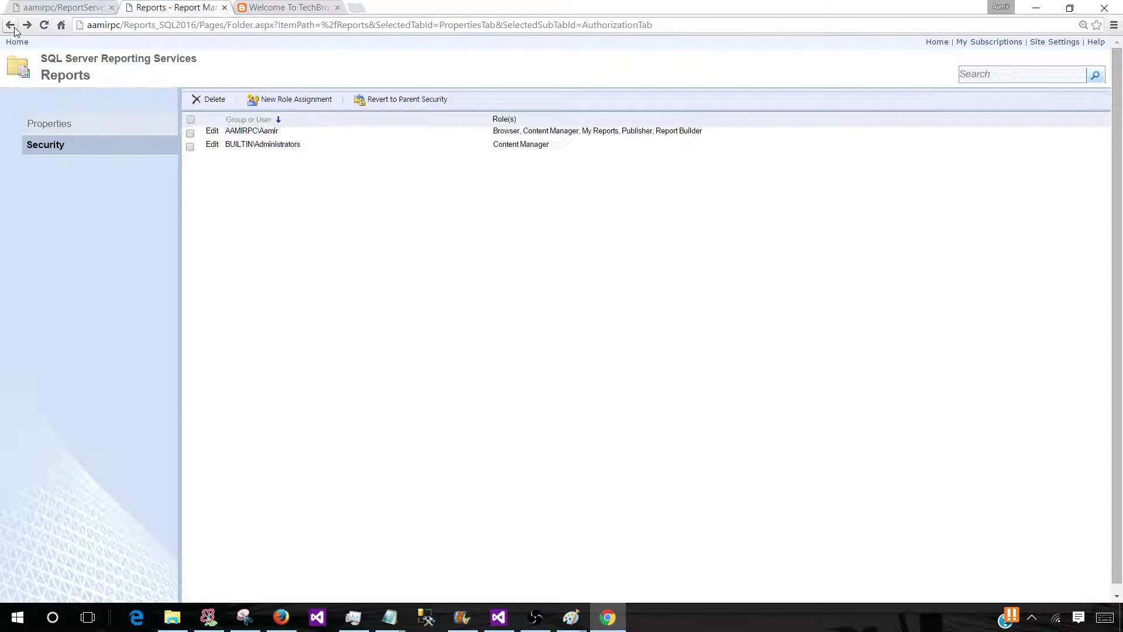
pyautogui.click(11, 25)
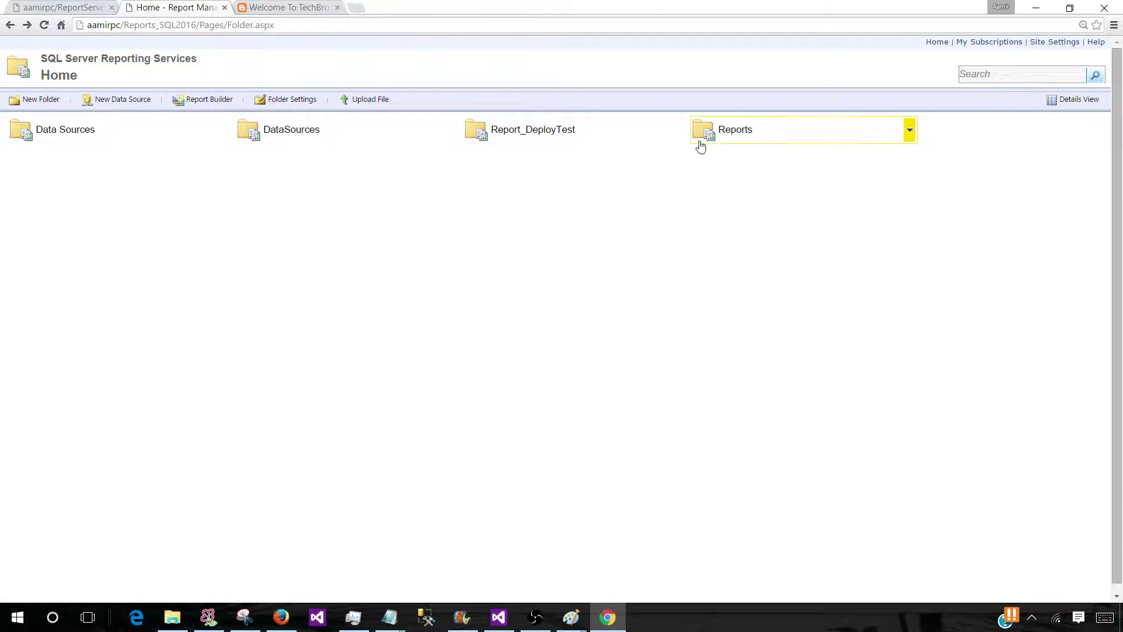
# Step: Open the Reports folder in Details View and inspect BlockGroup_Report's options menu
pyautogui.click(735, 131)
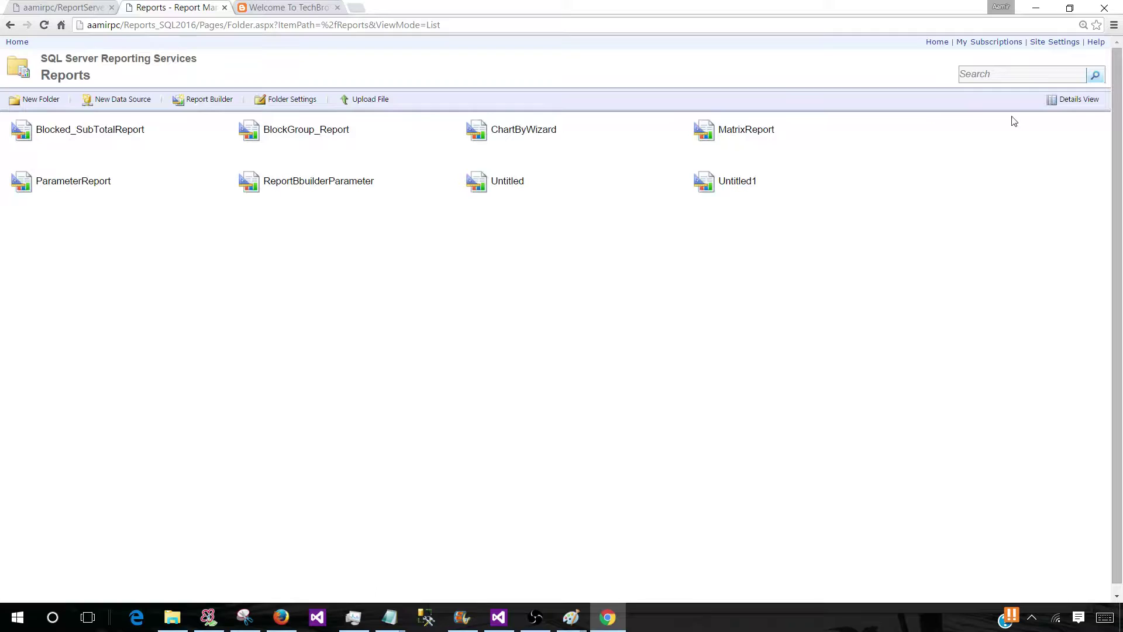
pyautogui.click(1063, 105)
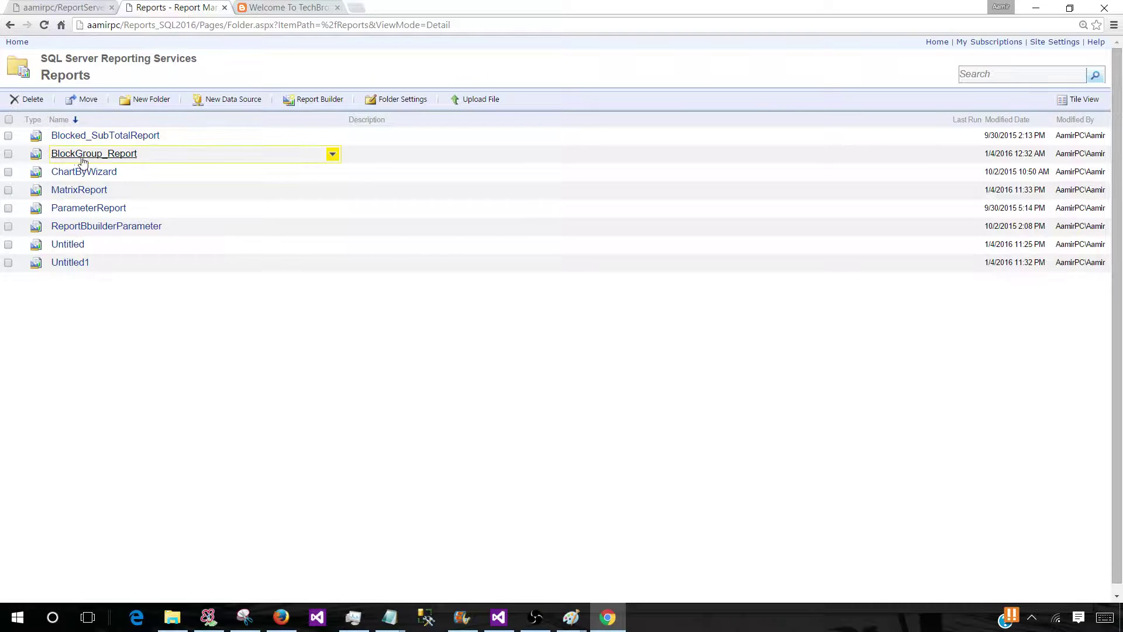
pyautogui.click(333, 154)
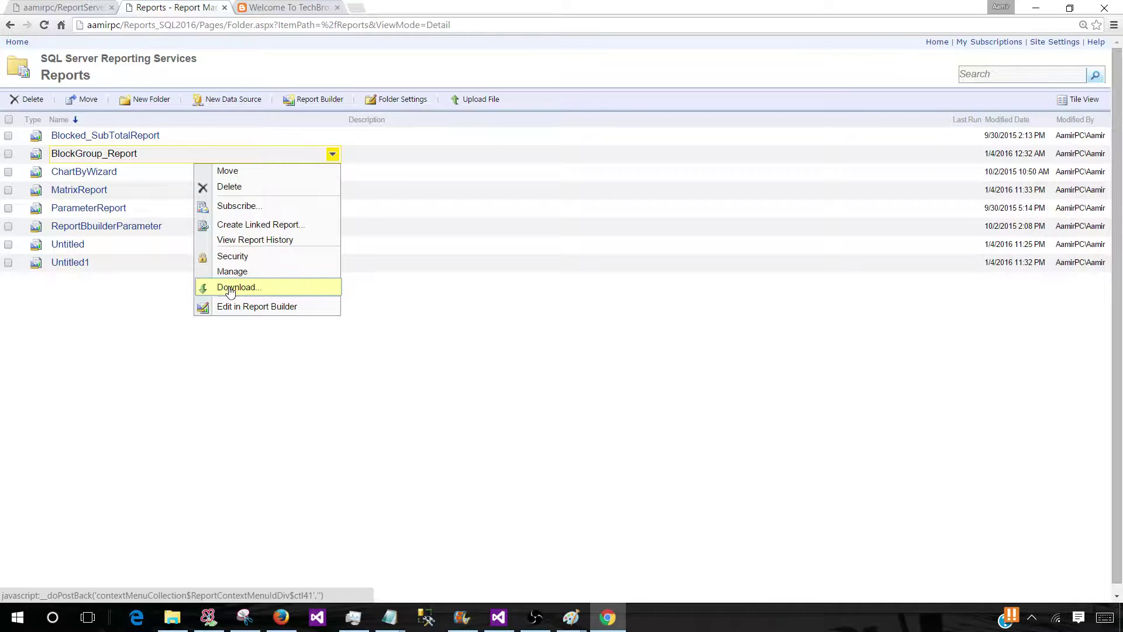
pyautogui.click(257, 307)
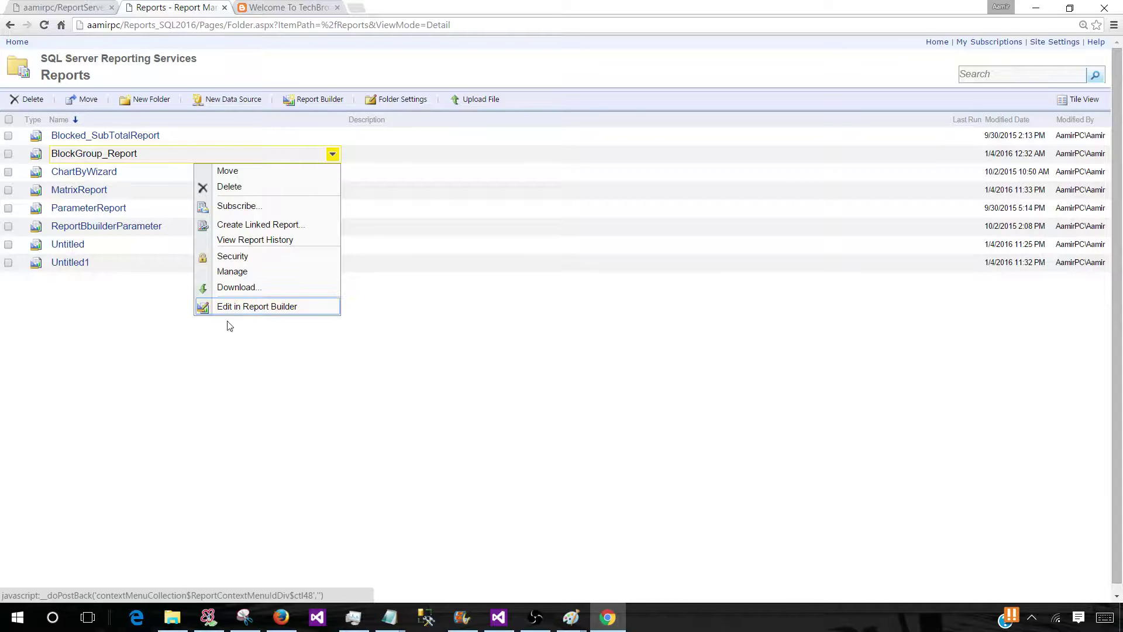
pyautogui.click(171, 346)
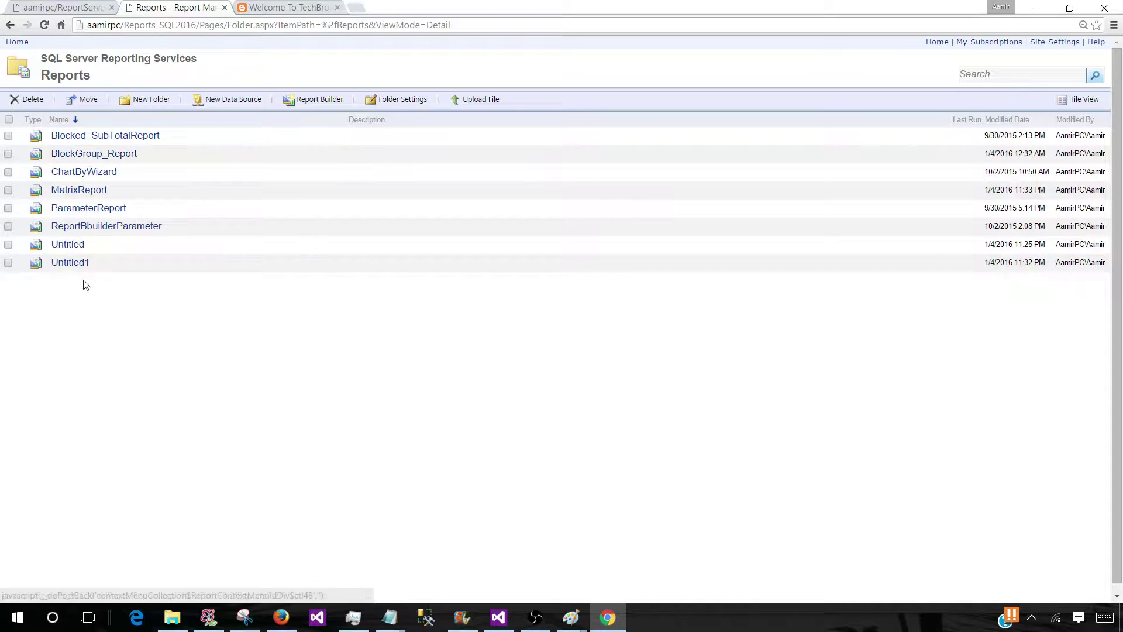
# Step: Run BlockGroup_Report to view regional sales totalling 17300, then go back to Home
pyautogui.click(74, 155)
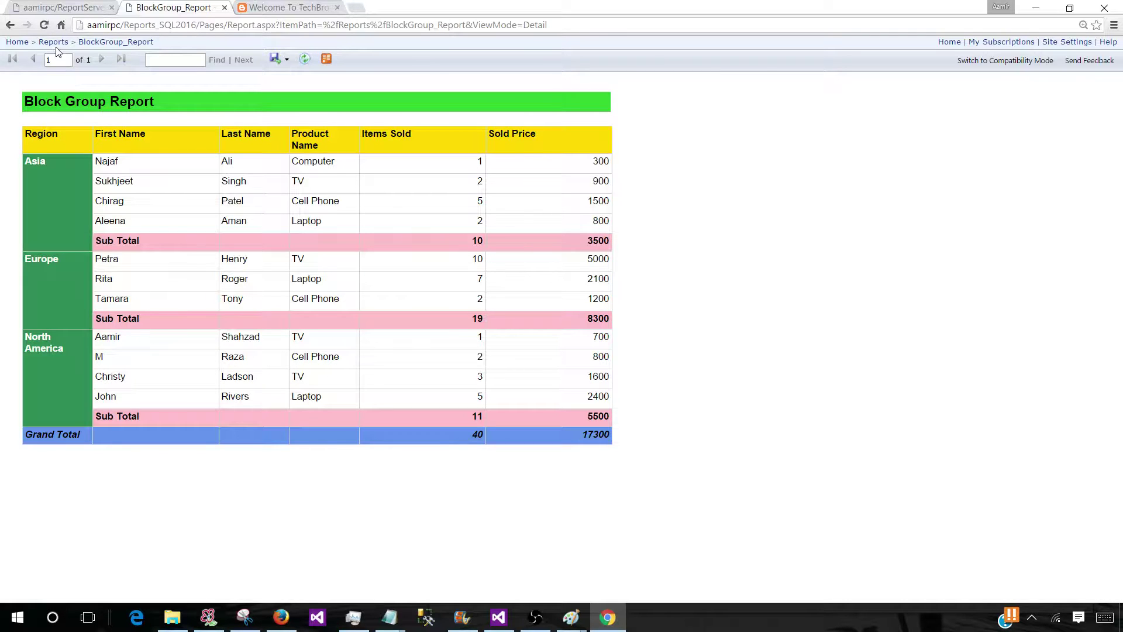
pyautogui.click(22, 43)
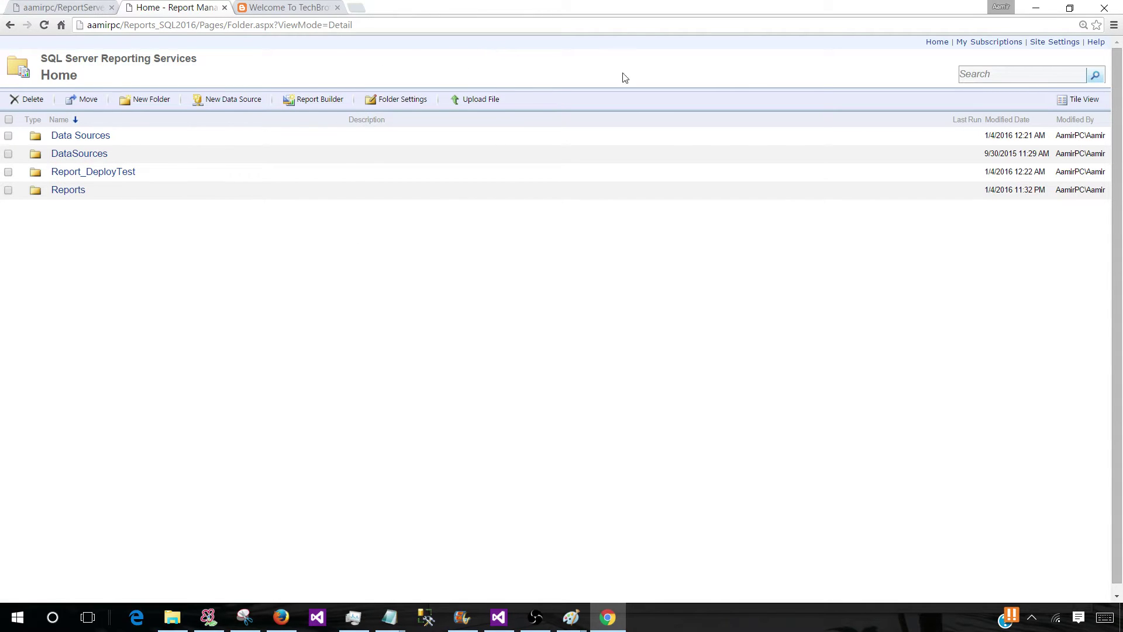
pyautogui.click(937, 42)
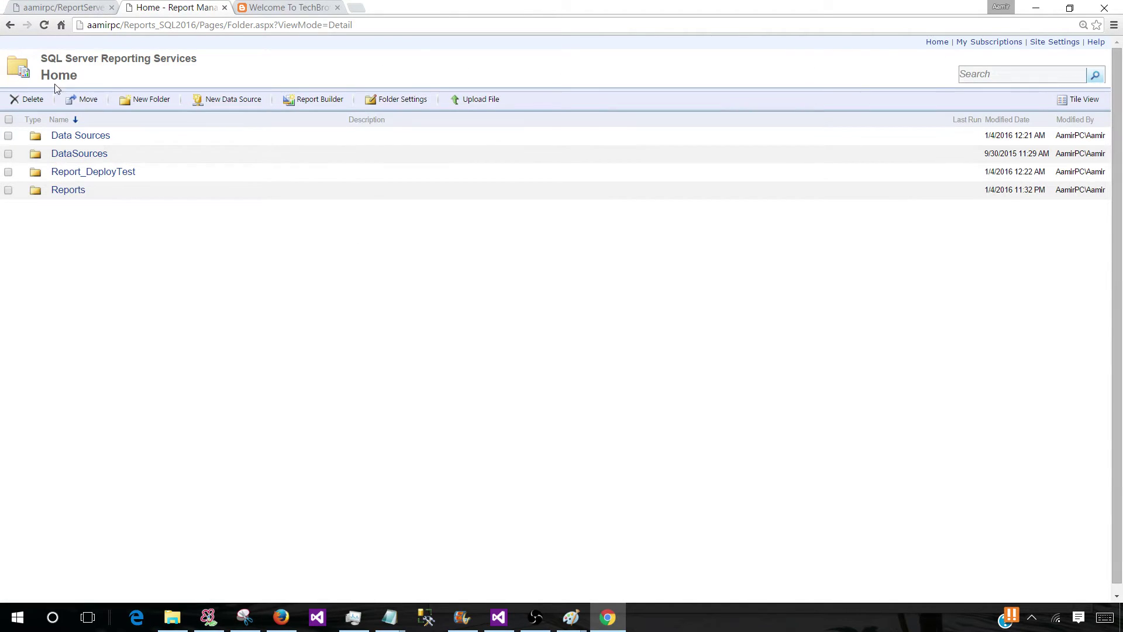